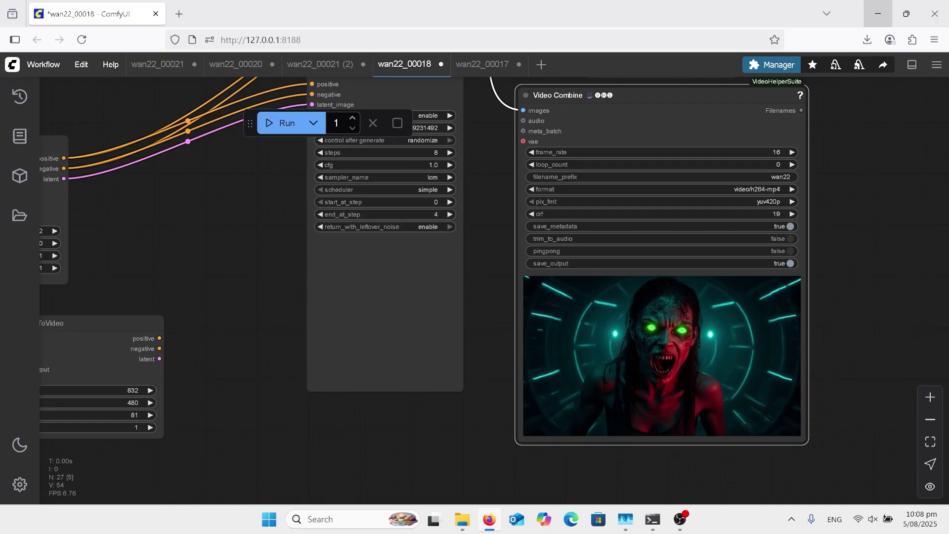
Examine the unconnected WanImageToVideo node and compare its inputs with those of the WanFirstLastFrameToVideo node
scroll(835, 338, down, 6)
drag(836, 339, 867, 313)
scroll(399, 322, up, 8)
scroll(438, 314, up, 4)
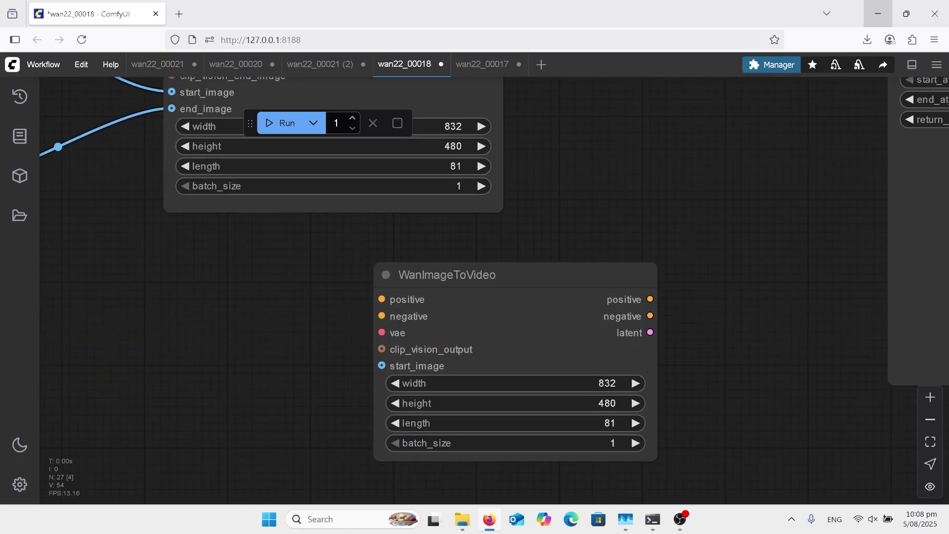
scroll(674, 386, down, 5)
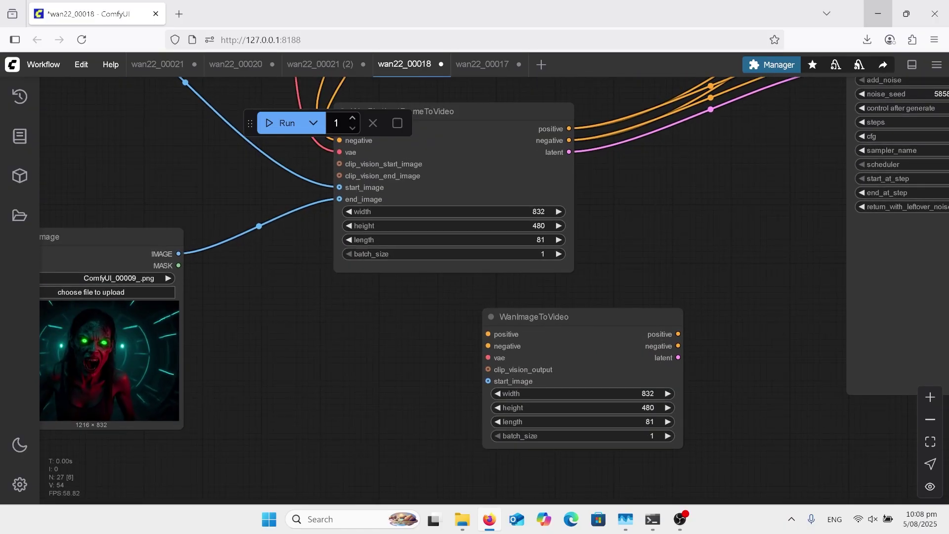
scroll(544, 277, up, 3)
drag(544, 277, 672, 405)
scroll(583, 236, up, 2)
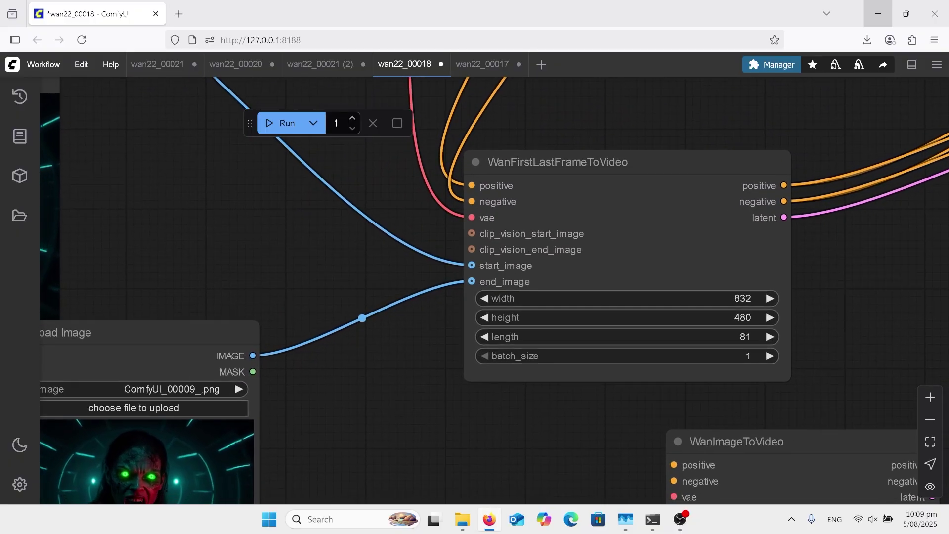
click(642, 257)
scroll(643, 277, down, 2)
scroll(643, 277, down, 3)
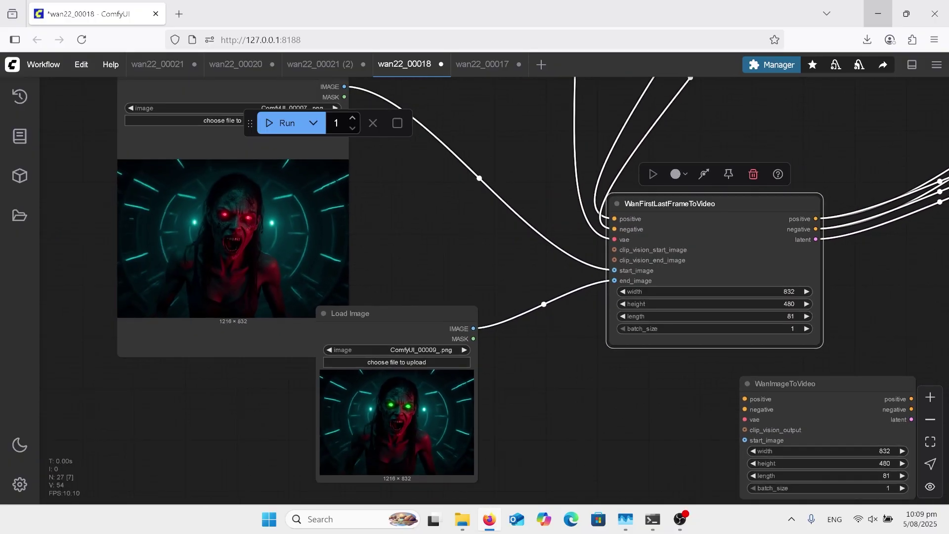
Examine the two Load Image nodes and their connections to start_image and end_image on the WanFirstLastFrameToVideo node
drag(455, 277, 495, 279)
scroll(475, 258, up, 1)
scroll(425, 299, up, 1)
click(447, 337)
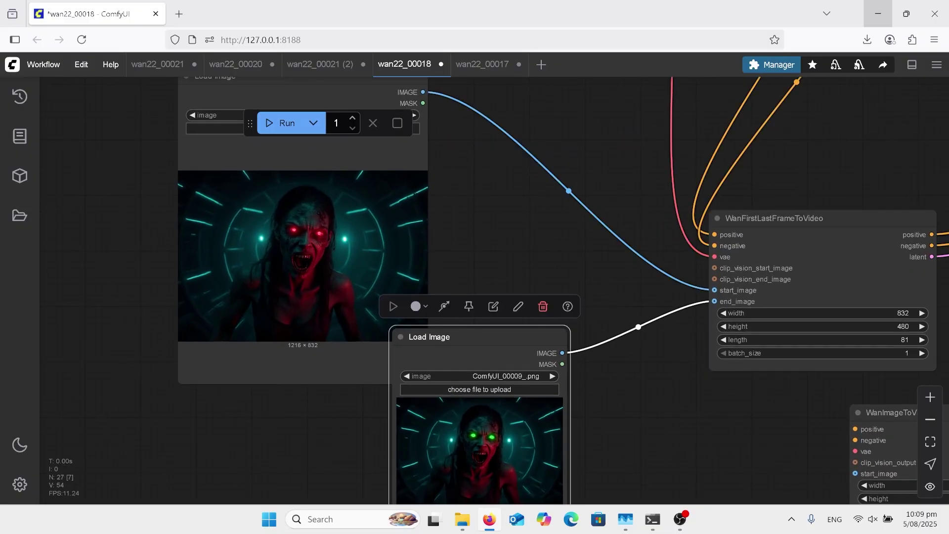
scroll(878, 311, up, 3)
scroll(804, 305, up, 7)
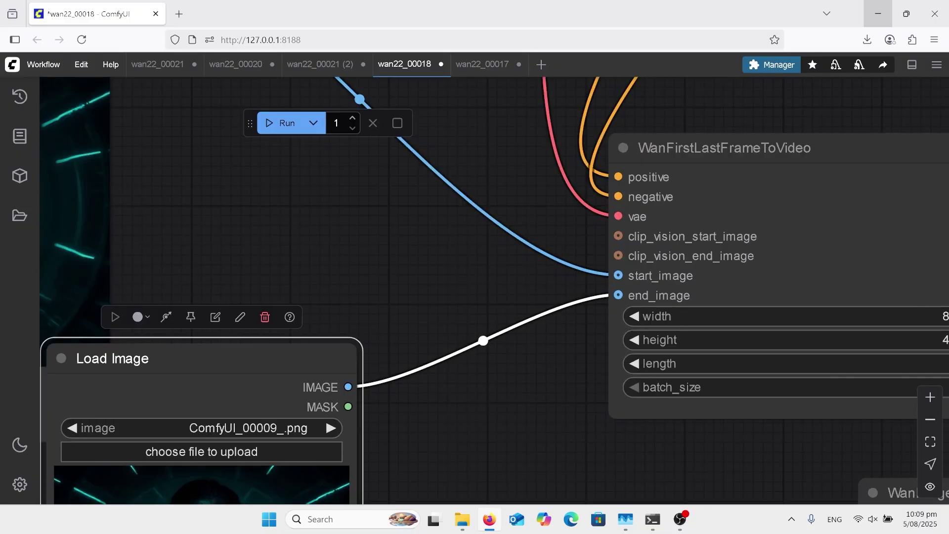
scroll(809, 306, down, 11)
scroll(511, 282, down, 9)
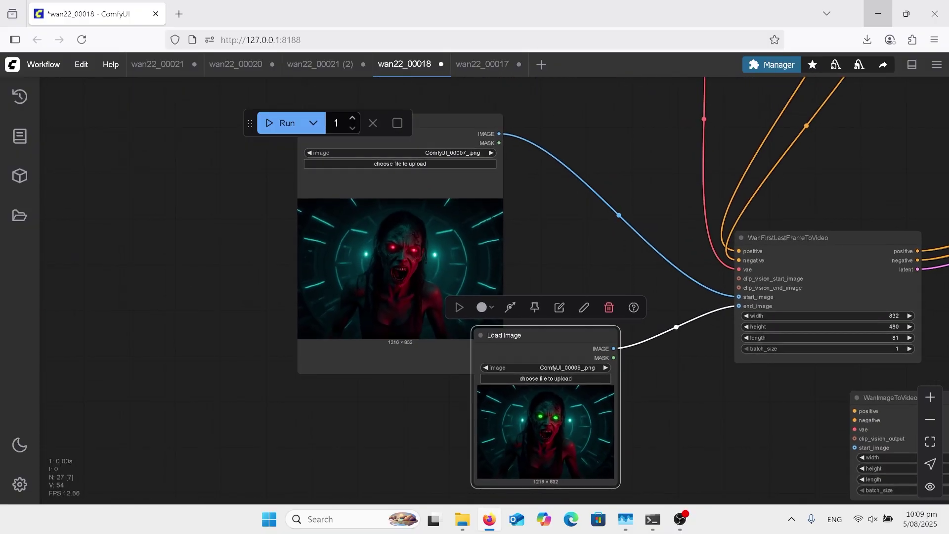
scroll(558, 309, up, 1)
drag(559, 309, 582, 376)
Inspect the GGUF Unet Loader, Load Diffusion Model, LoRA and Load CLIP nodes in the model-loading part of the workflow
scroll(582, 375, down, 5)
scroll(568, 206, up, 10)
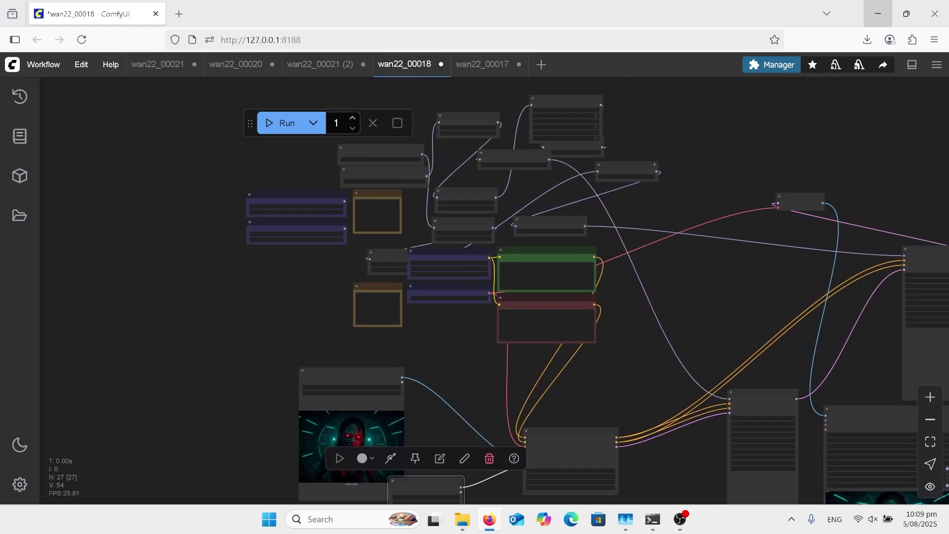
scroll(231, 162, up, 3)
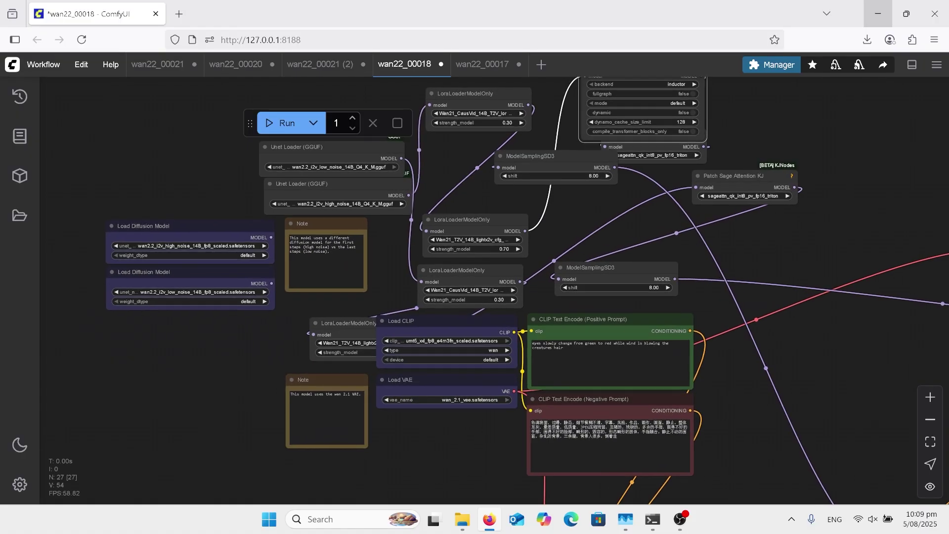
scroll(736, 293, down, 5)
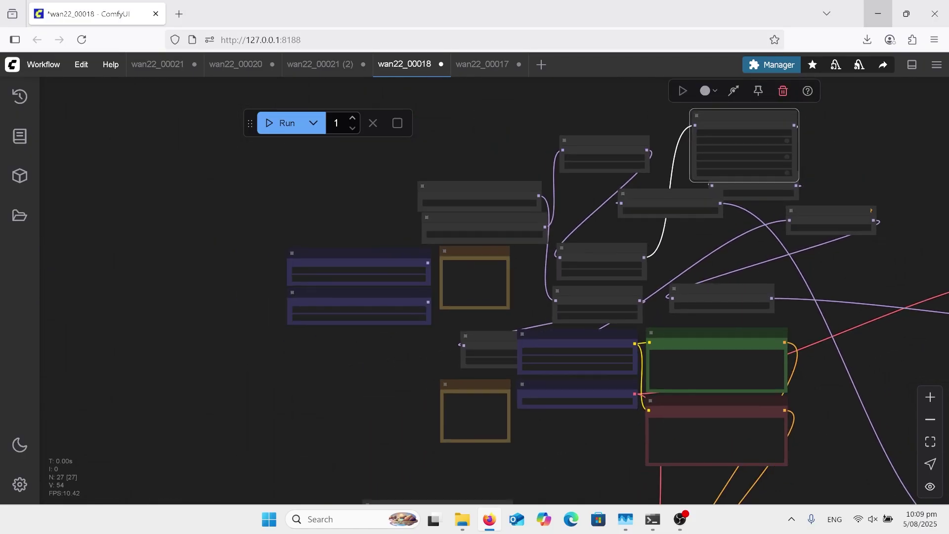
click(636, 332)
scroll(648, 298, up, 5)
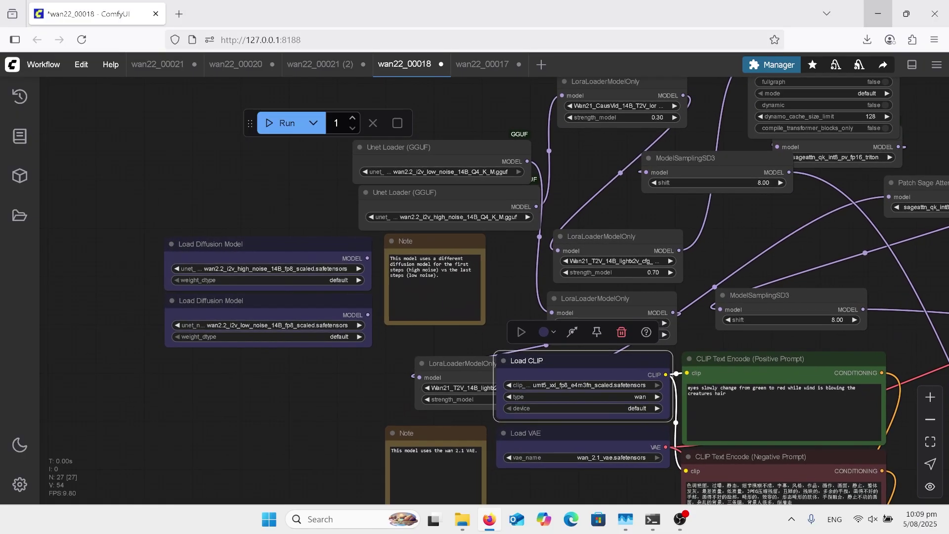
scroll(418, 235, up, 4)
scroll(565, 403, down, 1)
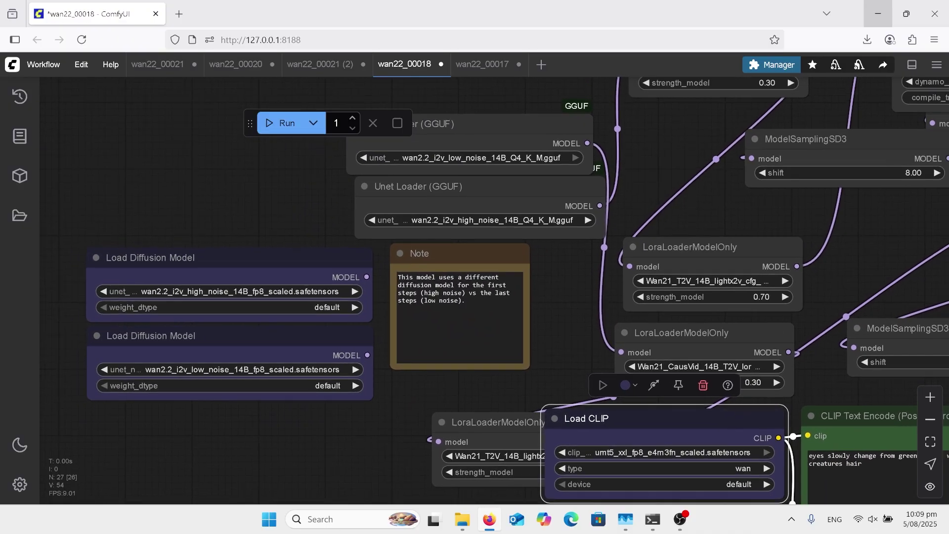
scroll(588, 129, up, 2)
scroll(529, 214, down, 5)
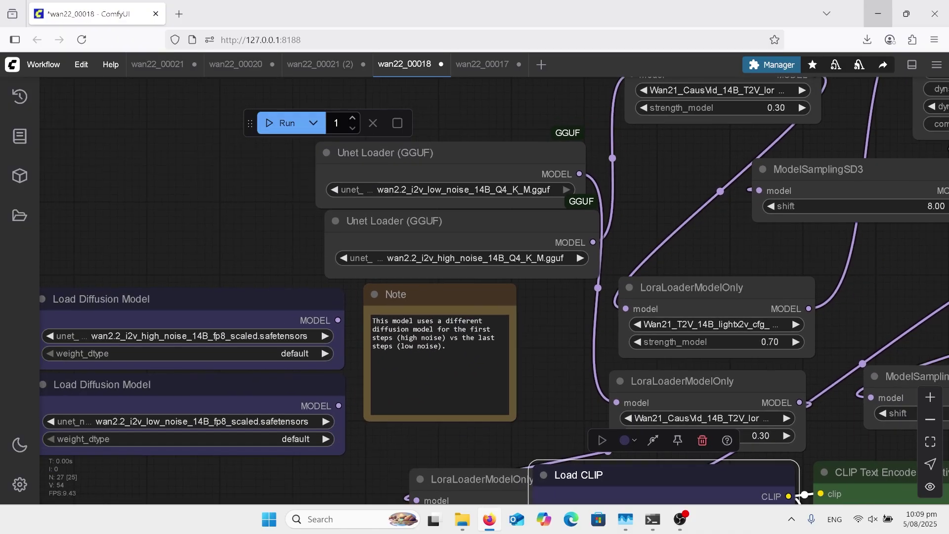
scroll(529, 188, down, 1)
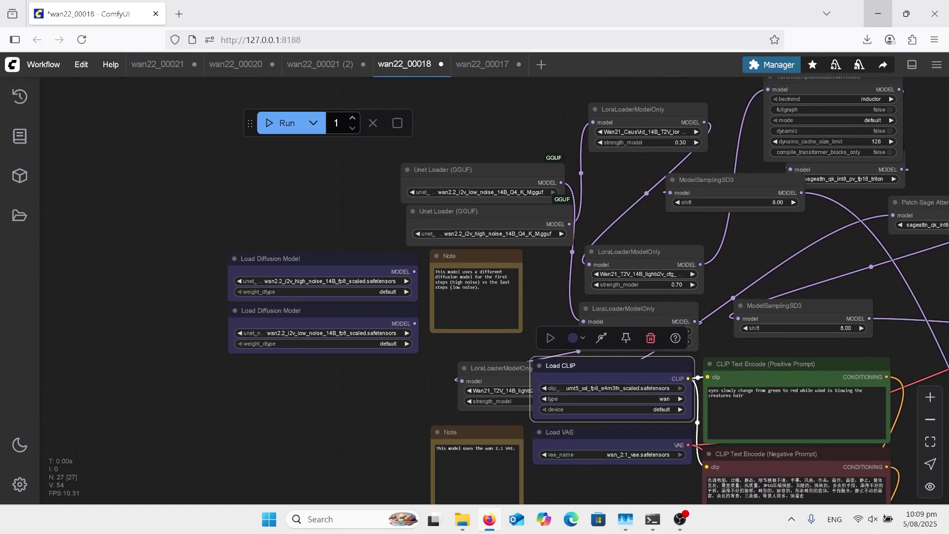
scroll(588, 194, down, 4)
drag(593, 195, 509, 153)
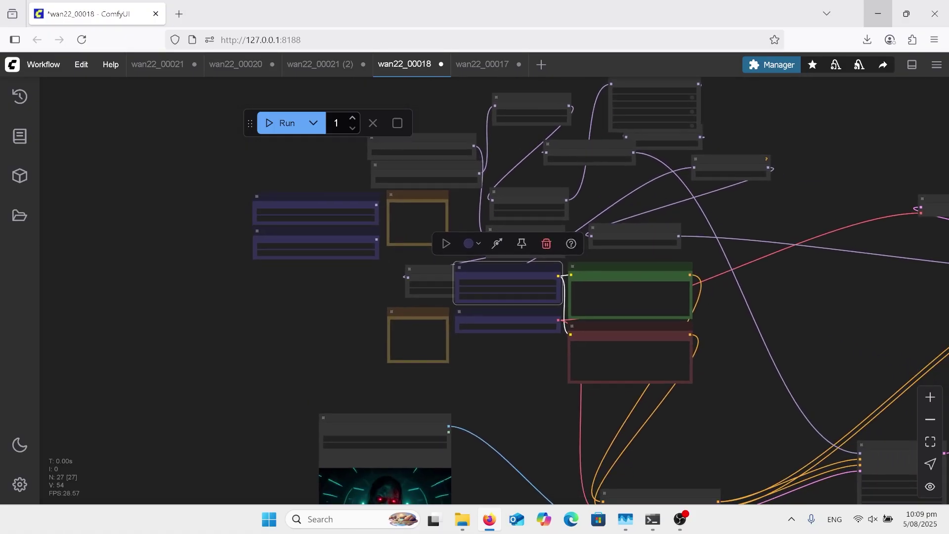
Read the positive and negative prompts in the CLIP Text Encode nodes of the creature workflow
scroll(704, 293, up, 1)
scroll(683, 323, up, 9)
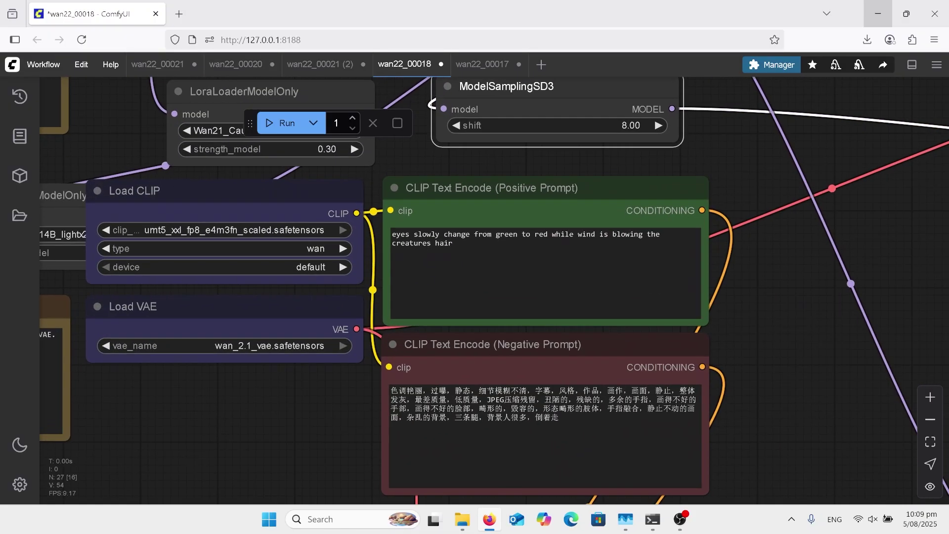
scroll(649, 357, up, 2)
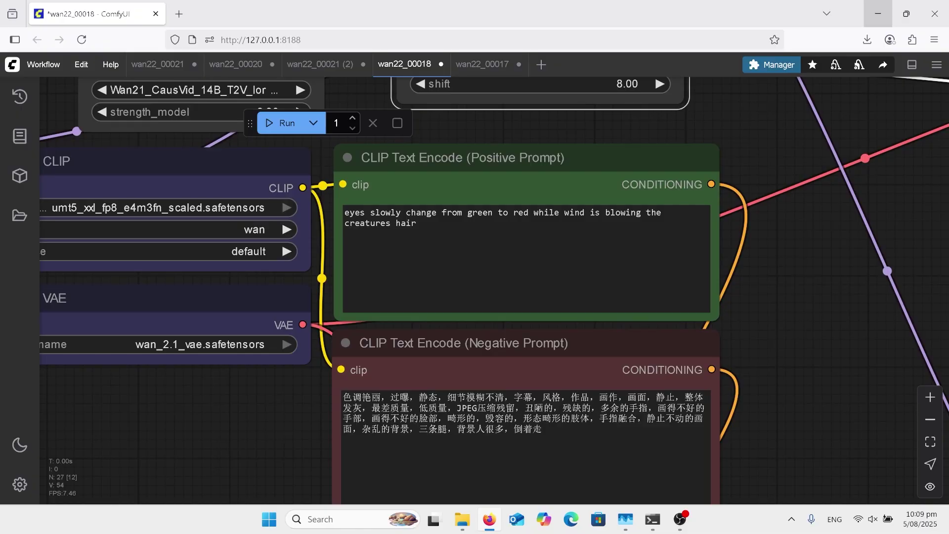
scroll(505, 200, down, 12)
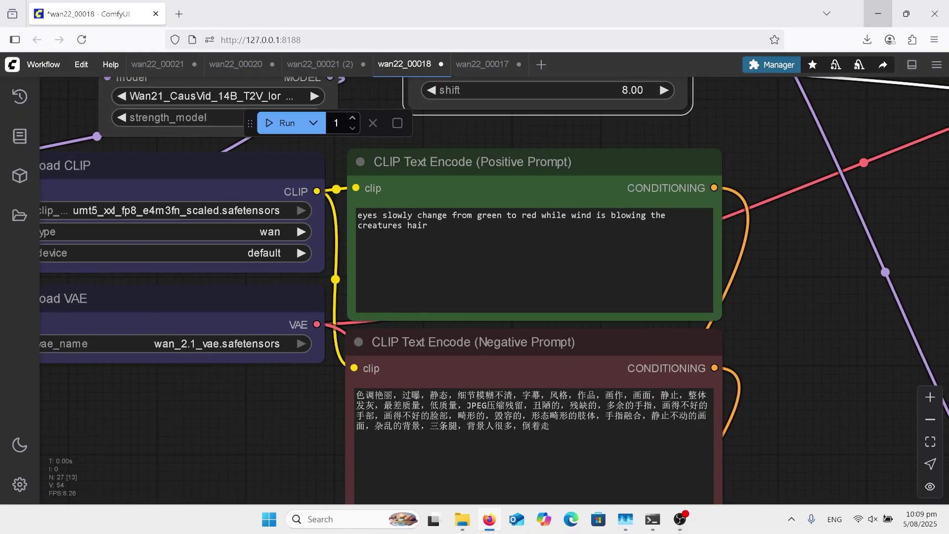
scroll(504, 200, down, 3)
scroll(741, 303, up, 4)
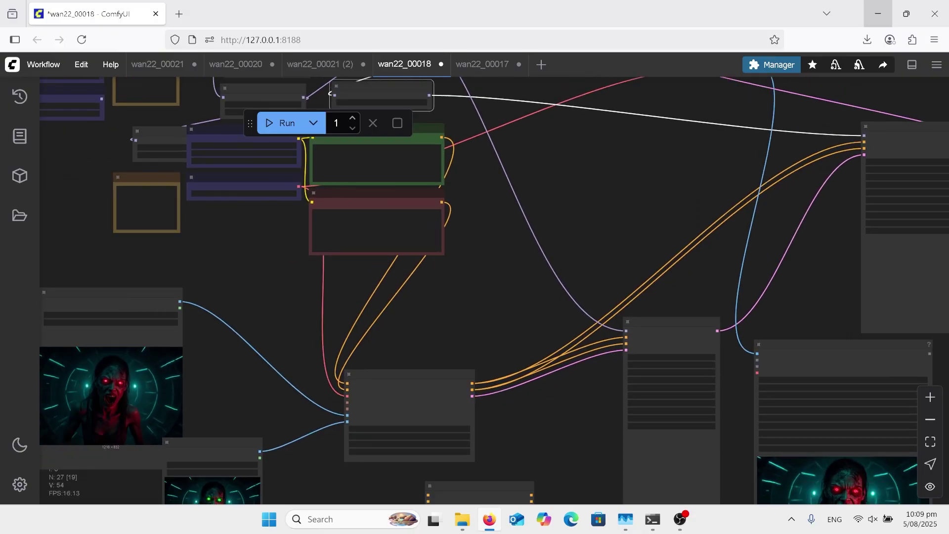
Watch the creature video in the Video Combine preview, checking the eye colour transition and the hair movement
scroll(510, 166, down, 7)
scroll(731, 330, up, 10)
scroll(701, 281, up, 3)
scroll(742, 402, down, 1)
scroll(665, 402, up, 2)
click(665, 399)
scroll(692, 377, up, 7)
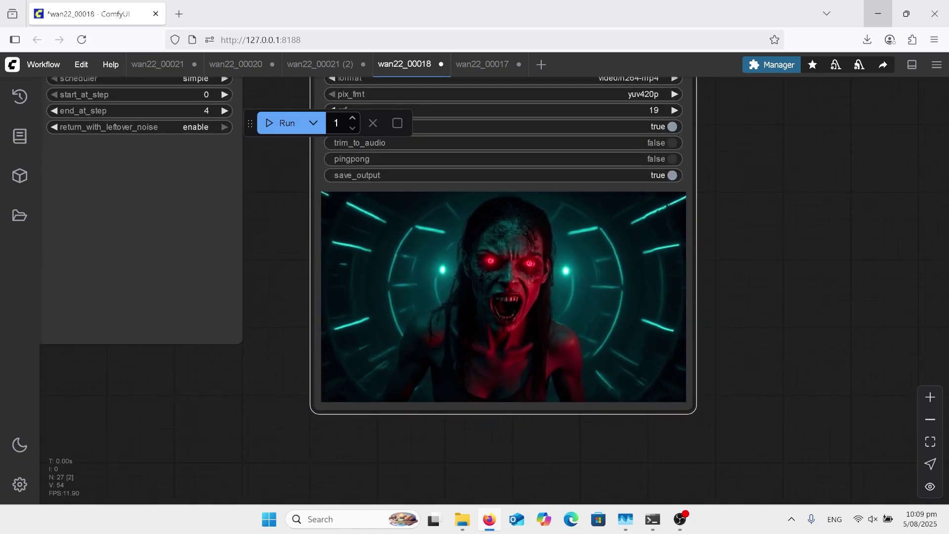
scroll(688, 396, up, 1)
scroll(848, 272, down, 1)
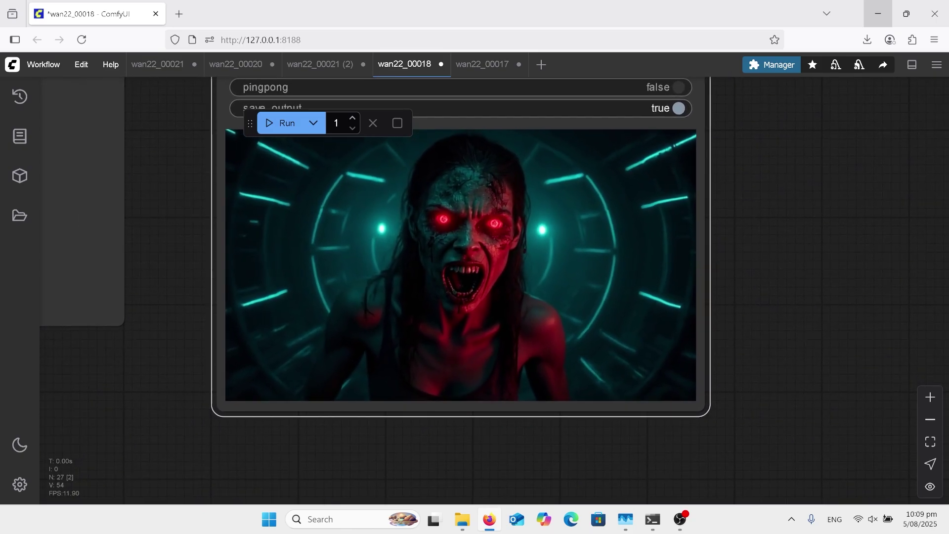
scroll(747, 292, up, 1)
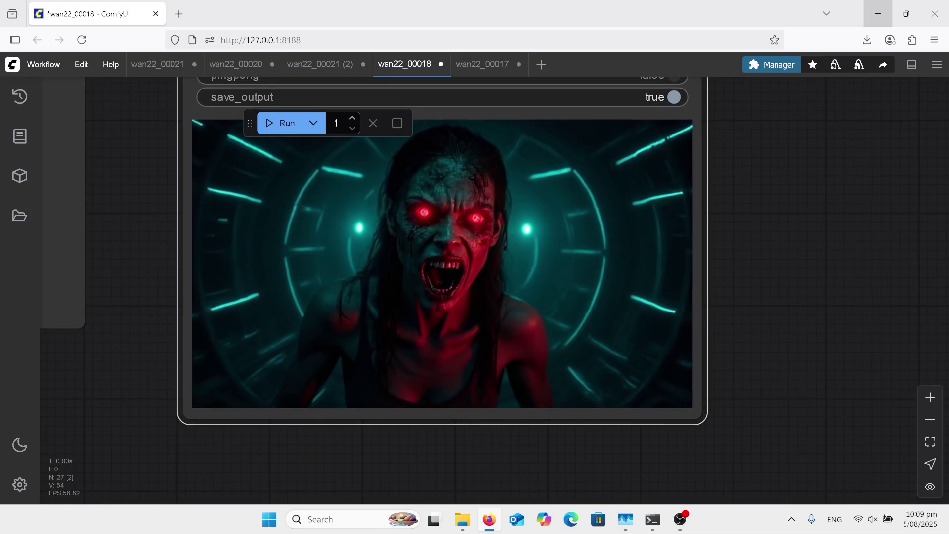
scroll(897, 319, down, 1)
scroll(871, 343, down, 1)
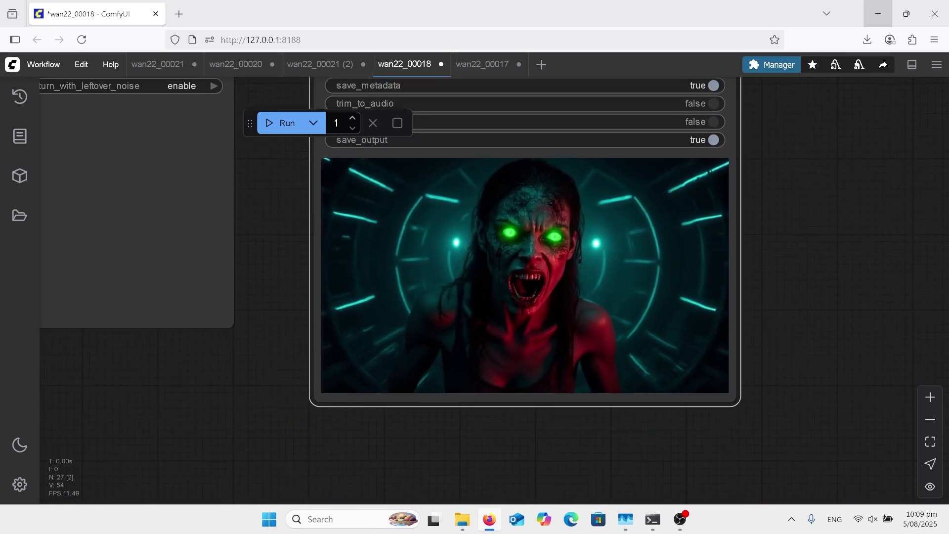
scroll(735, 300, up, 3)
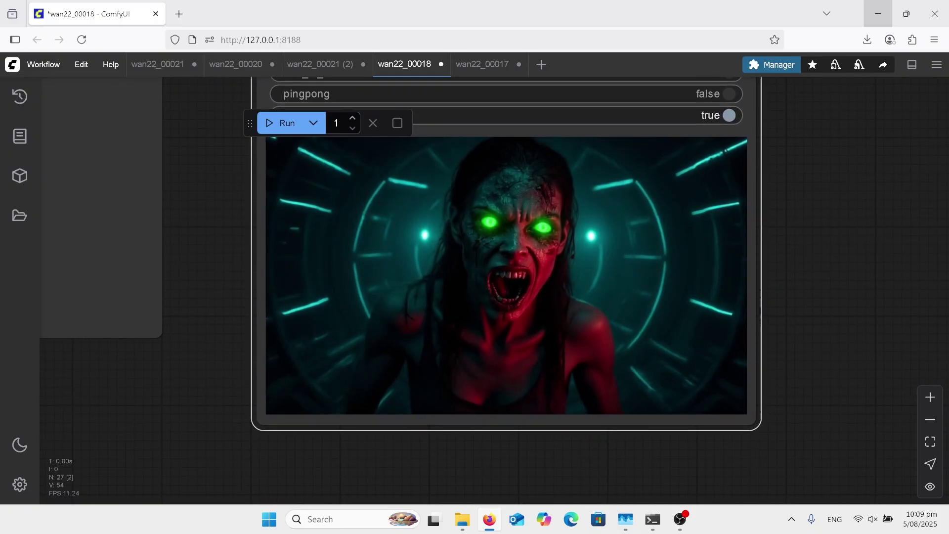
scroll(810, 354, down, 2)
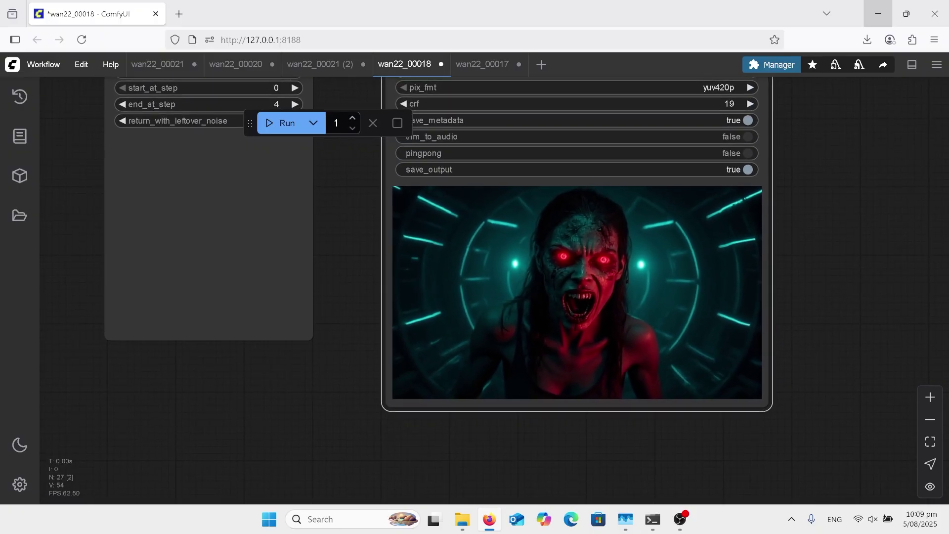
scroll(719, 376, up, 2)
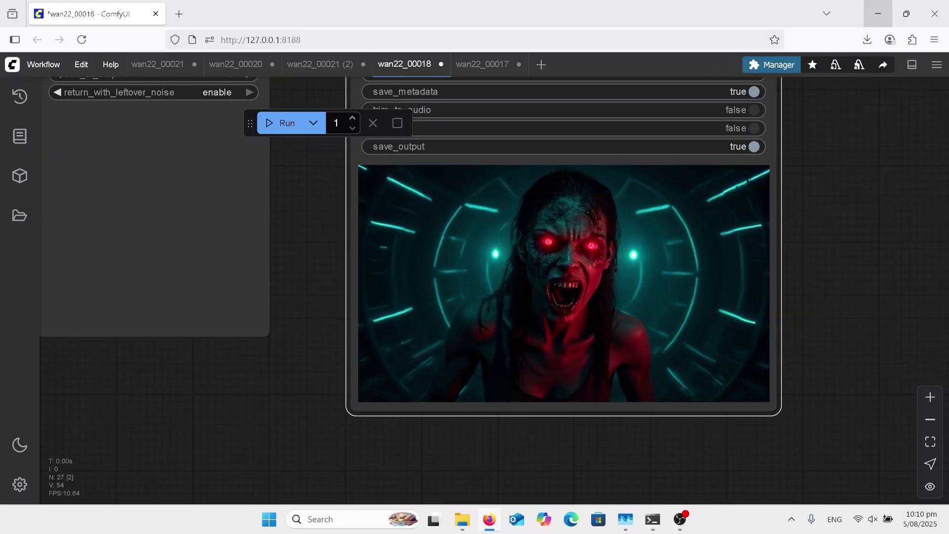
scroll(874, 310, down, 2)
scroll(851, 322, down, 3)
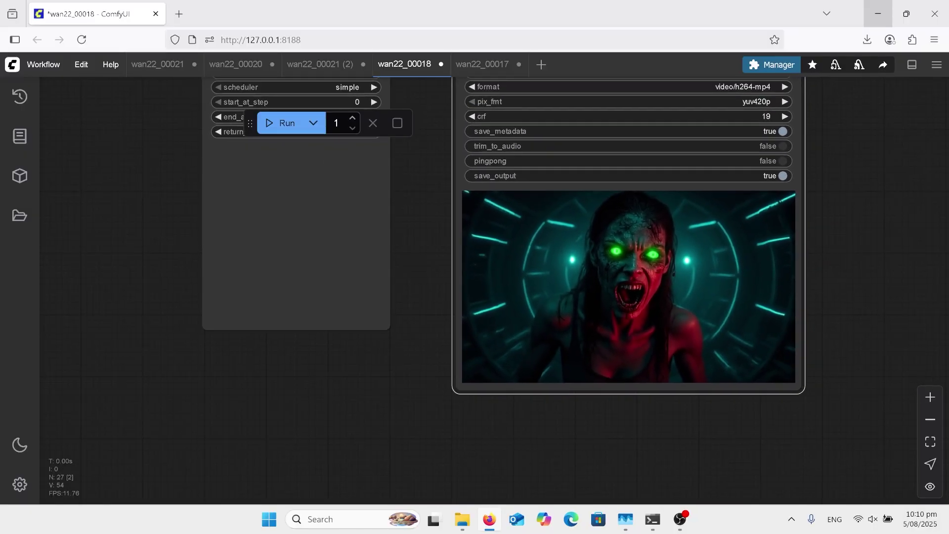
scroll(819, 325, up, 2)
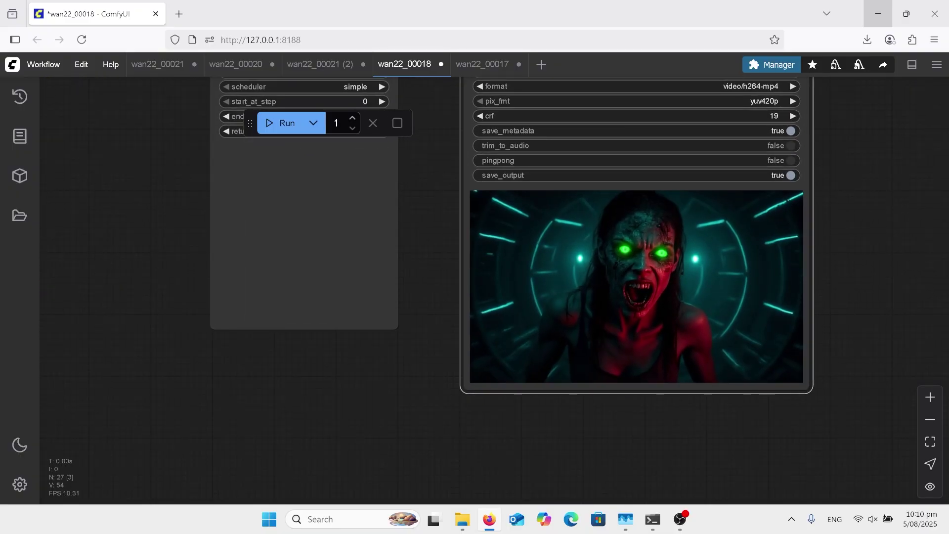
scroll(853, 320, down, 3)
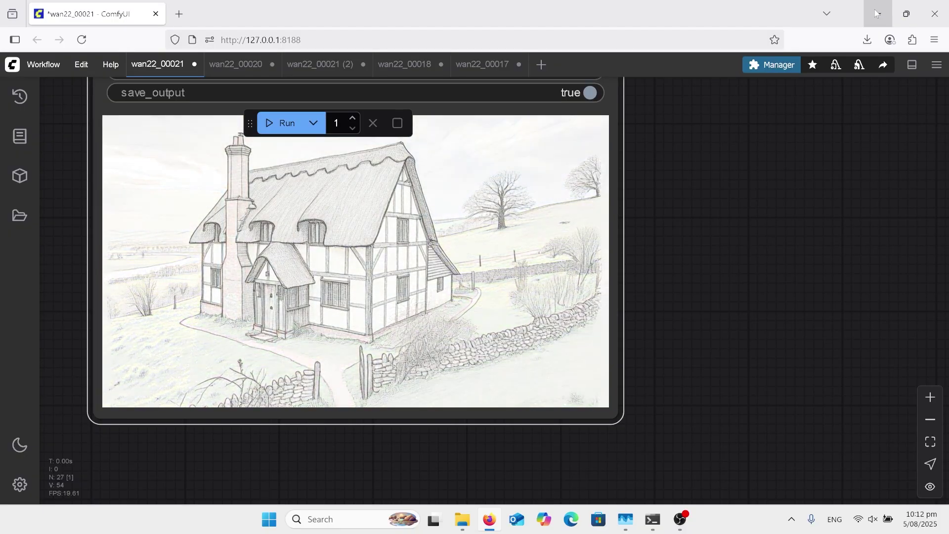
Examine the cottage video preview in wan22_00021 and the start and end images loaded for it
scroll(465, 312, down, 14)
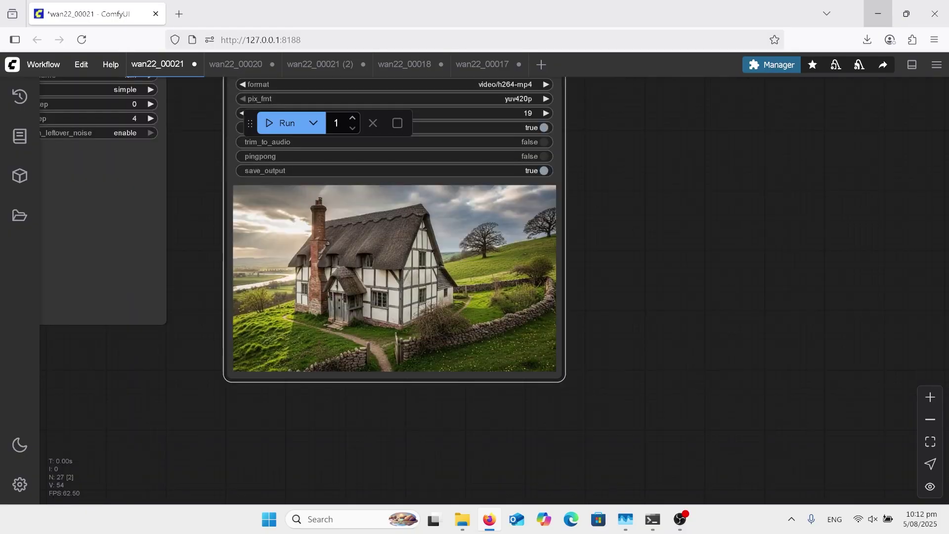
drag(396, 395, 645, 402)
scroll(60, 277, up, 6)
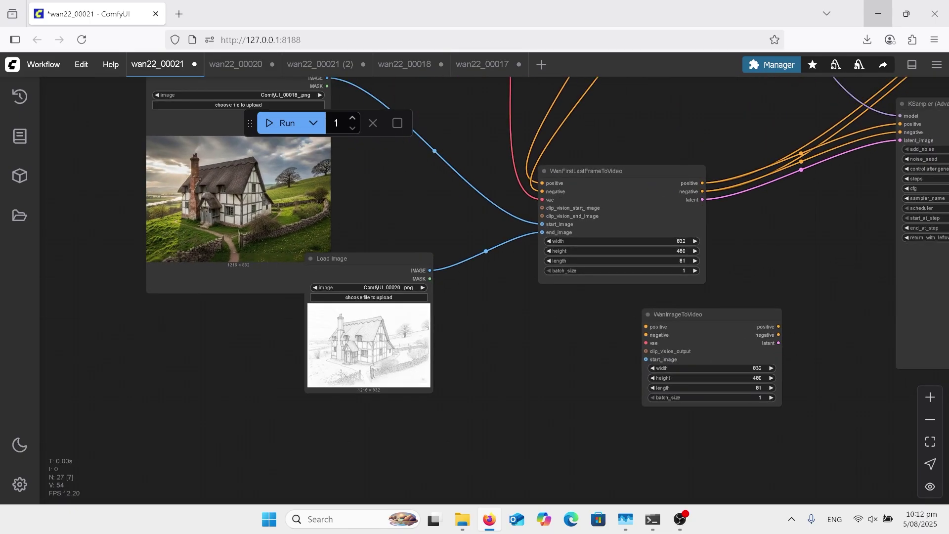
scroll(252, 204, up, 7)
scroll(247, 194, down, 6)
click(246, 194)
scroll(455, 389, up, 8)
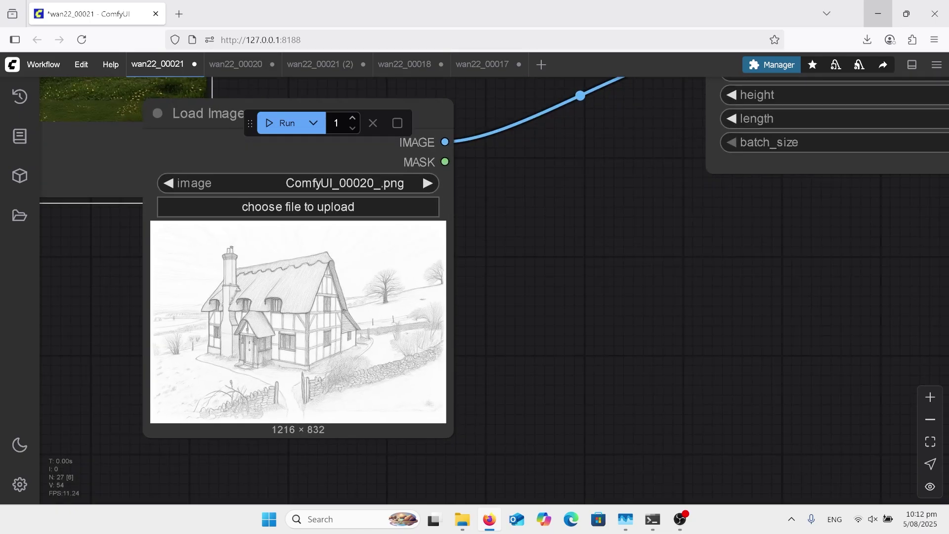
scroll(228, 387, down, 10)
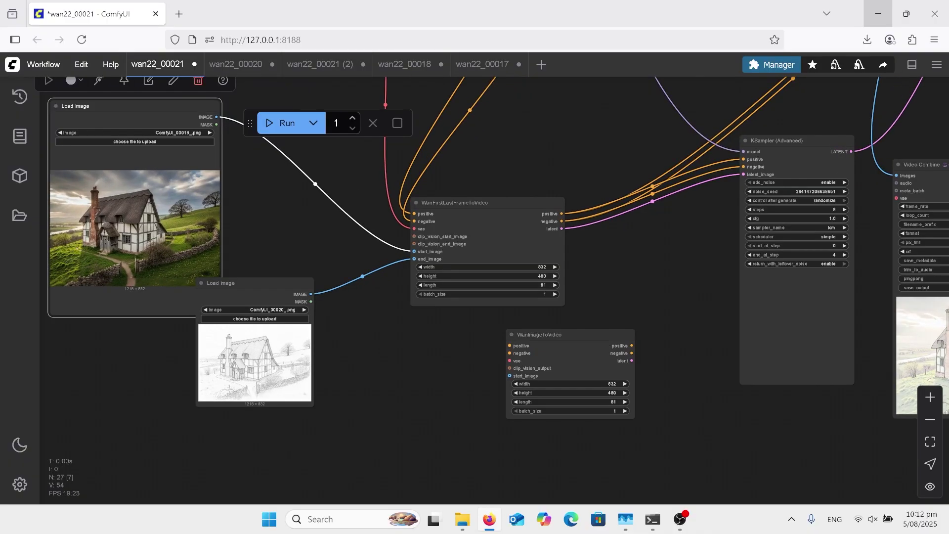
scroll(676, 207, up, 8)
Read the positive prompt used for the cottage-to-sketch video in the CLIP Text Encode node
scroll(430, 242, down, 14)
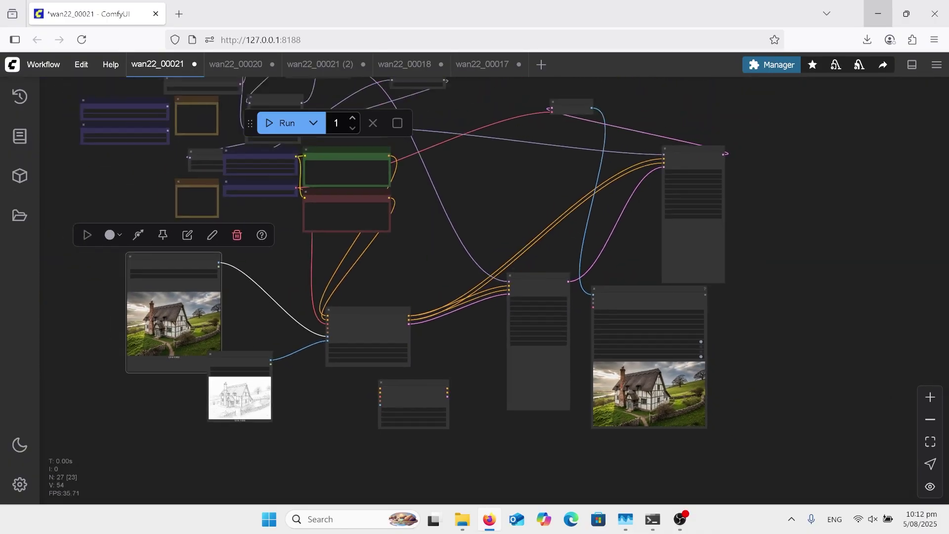
scroll(344, 161, up, 6)
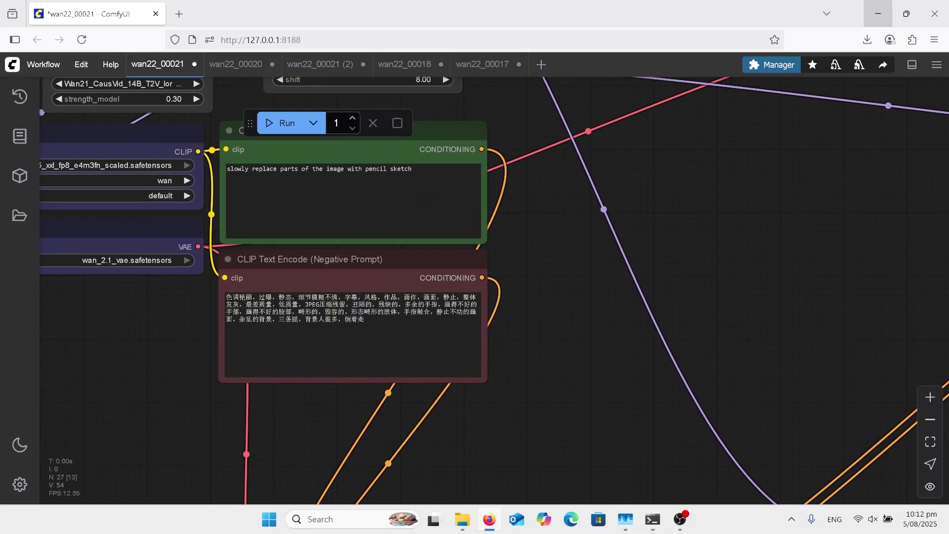
Watch the cottage video in the Video Combine preview of the wan22_00021 workflow
scroll(494, 237, up, 1)
scroll(361, 164, down, 7)
drag(524, 287, 347, 207)
scroll(347, 206, down, 6)
click(484, 346)
scroll(484, 355, up, 8)
scroll(663, 371, up, 6)
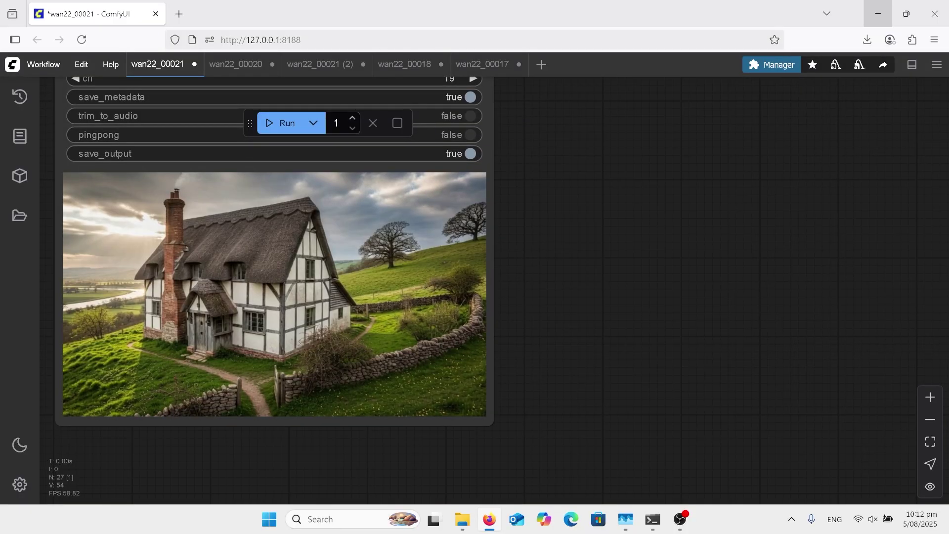
View the generated video previews in the wan22_00020 and wan22_00017 workflows
click(235, 64)
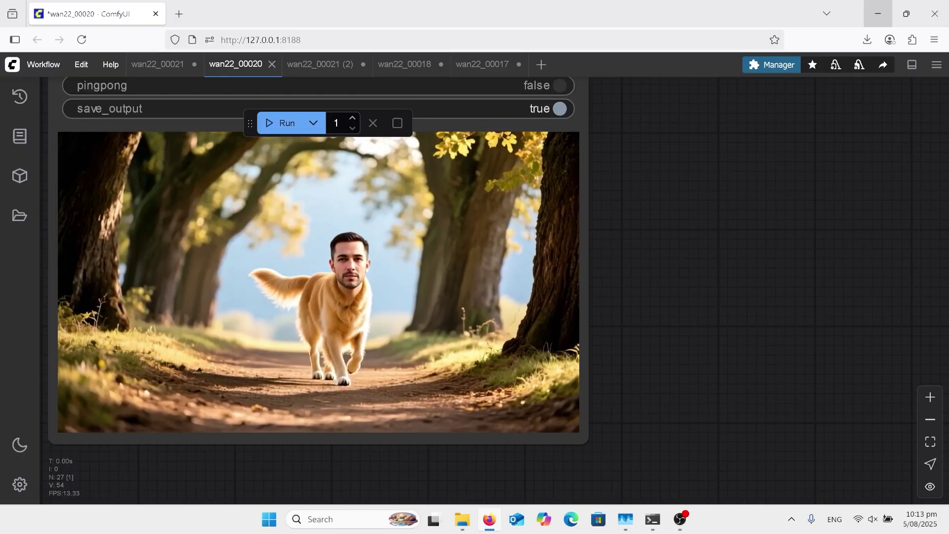
click(482, 64)
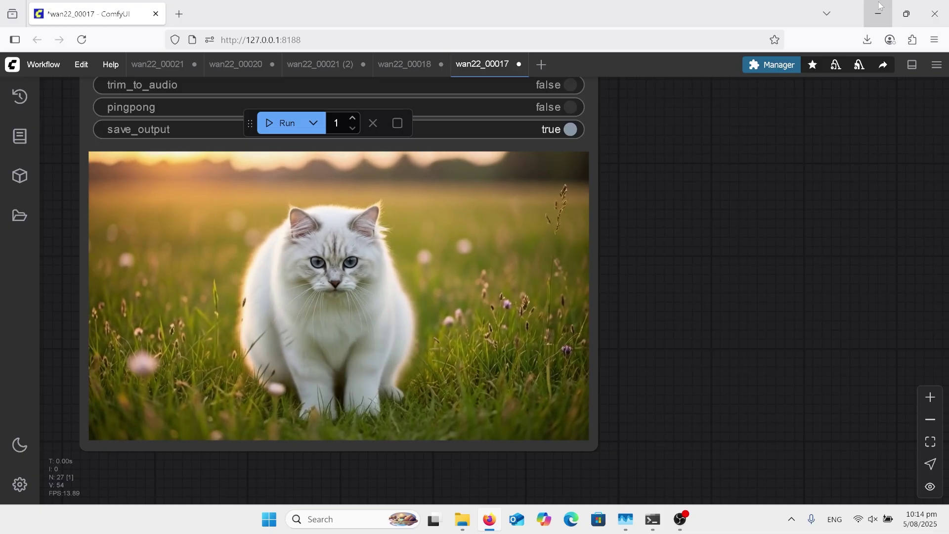
Examine the start and end cat images in the Load Image nodes feeding WanFirstLastFrameToVideo
scroll(626, 303, down, 8)
scroll(821, 328, down, 8)
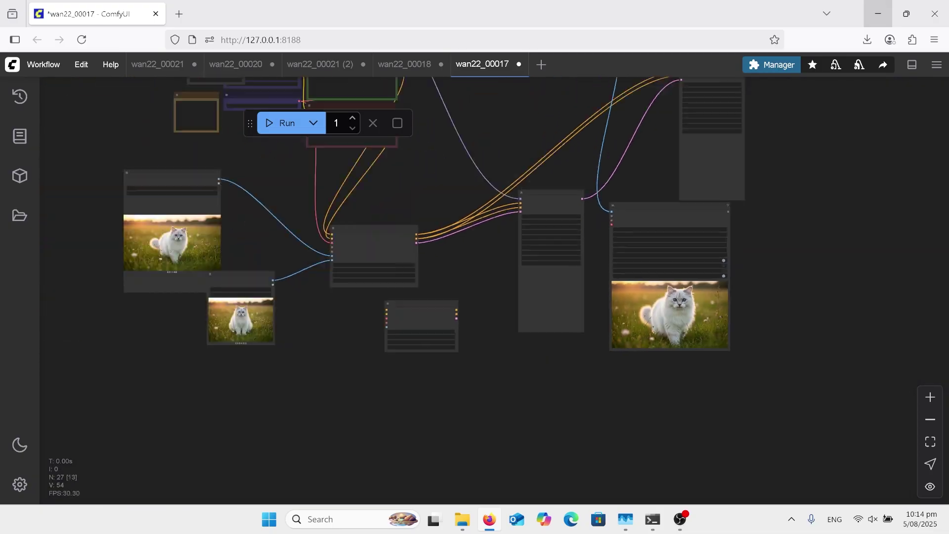
click(672, 287)
scroll(214, 267, up, 10)
click(346, 304)
scroll(252, 201, up, 3)
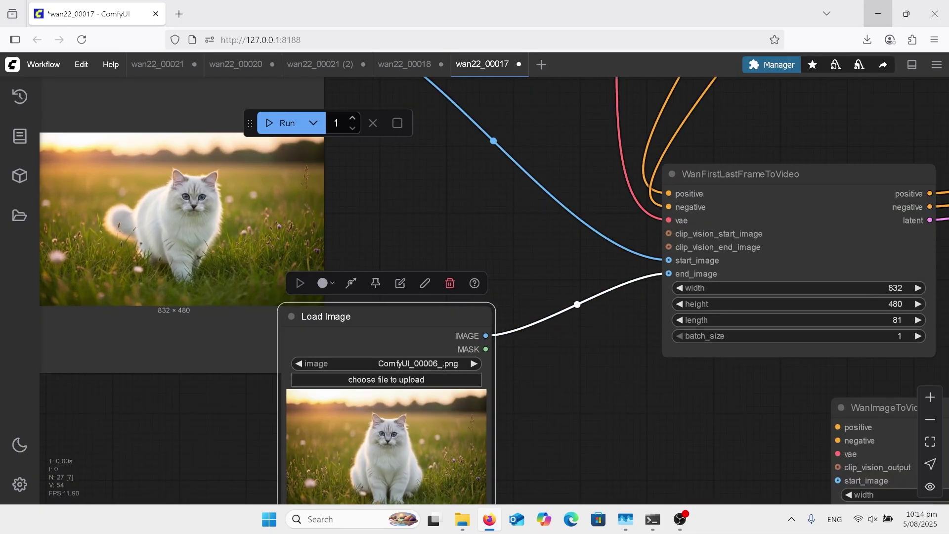
scroll(310, 184, down, 2)
scroll(521, 445, up, 4)
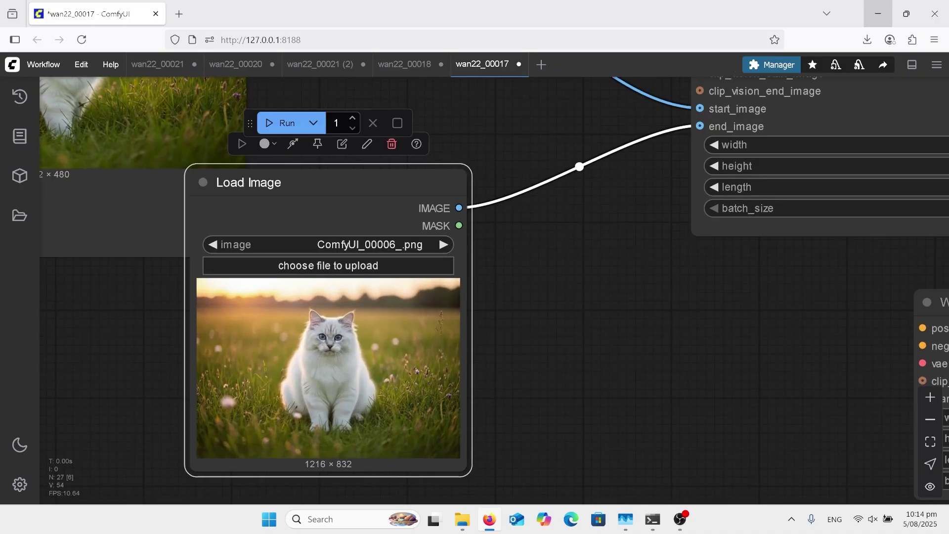
Read the positive and negative prompts in the cat workflow's CLIP Text Encode nodes
scroll(154, 357, down, 9)
scroll(511, 485, down, 4)
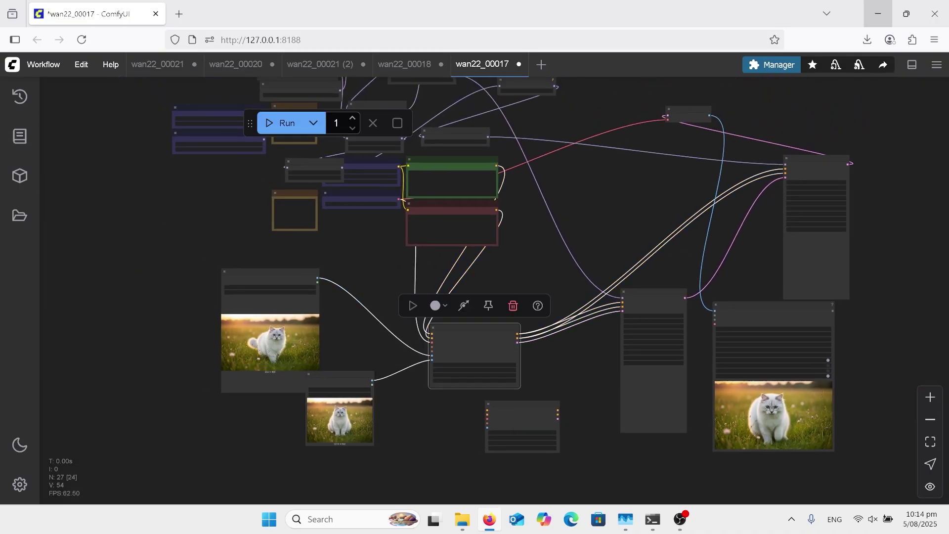
scroll(484, 120, up, 10)
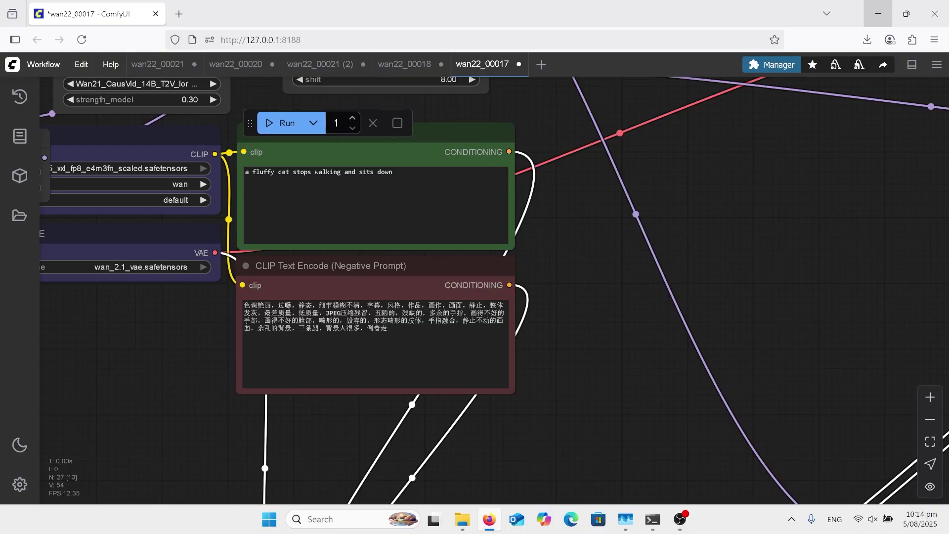
Watch the cat video at close range in the Video Combine preview
scroll(408, 220, down, 12)
scroll(742, 432, up, 11)
scroll(797, 445, up, 3)
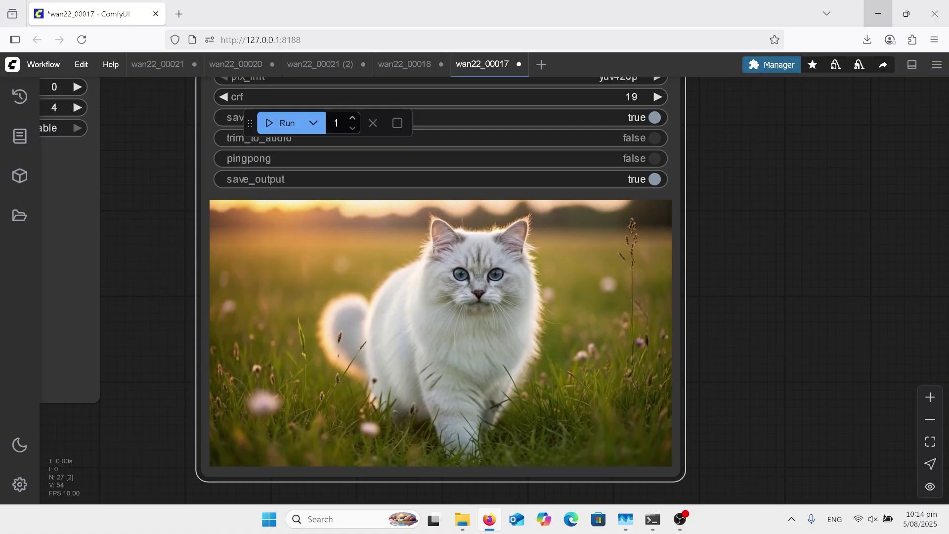
Open the wan22_00021 (2) workflow and watch its cartoon alien video in an enlarged preview
click(324, 66)
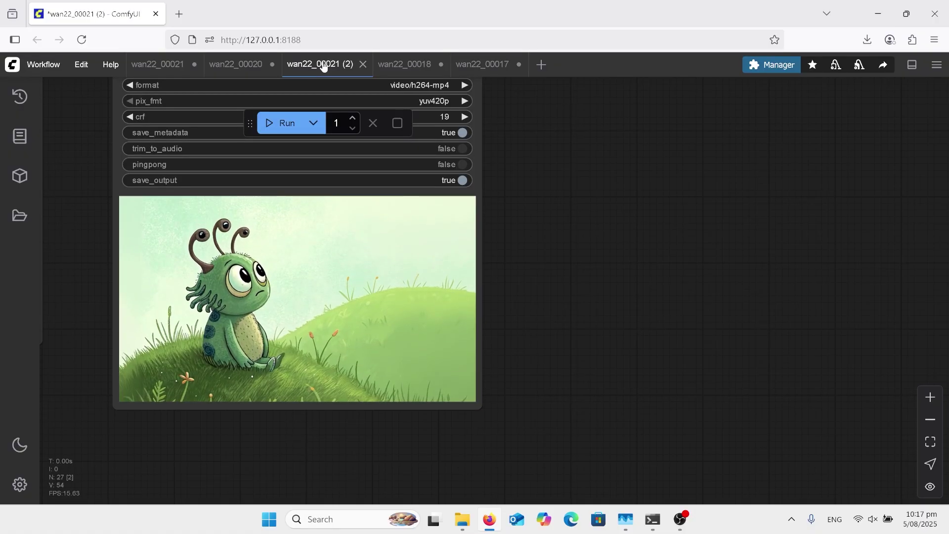
scroll(502, 353, up, 3)
drag(544, 347, 691, 365)
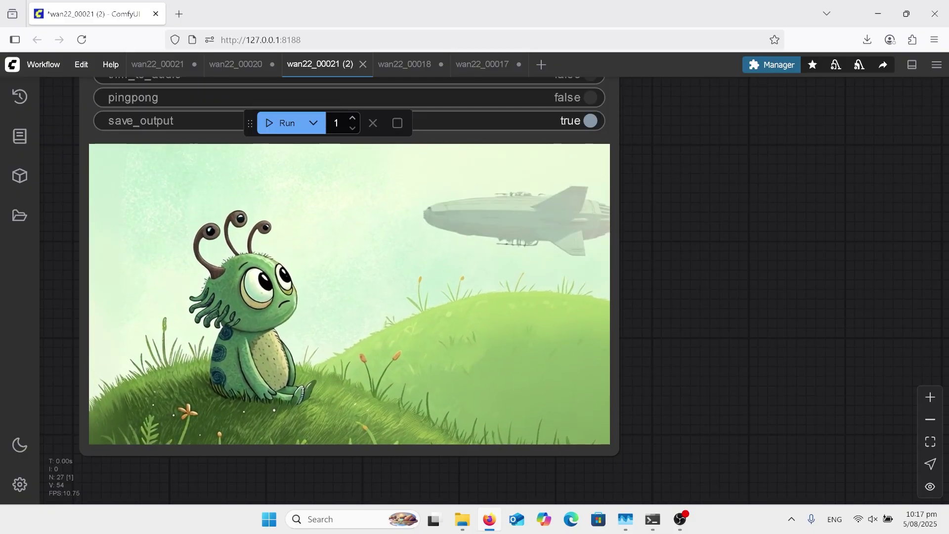
Examine the alien start image and the spaceship end image in the two Load Image nodes
scroll(773, 321, down, 5)
scroll(796, 359, down, 10)
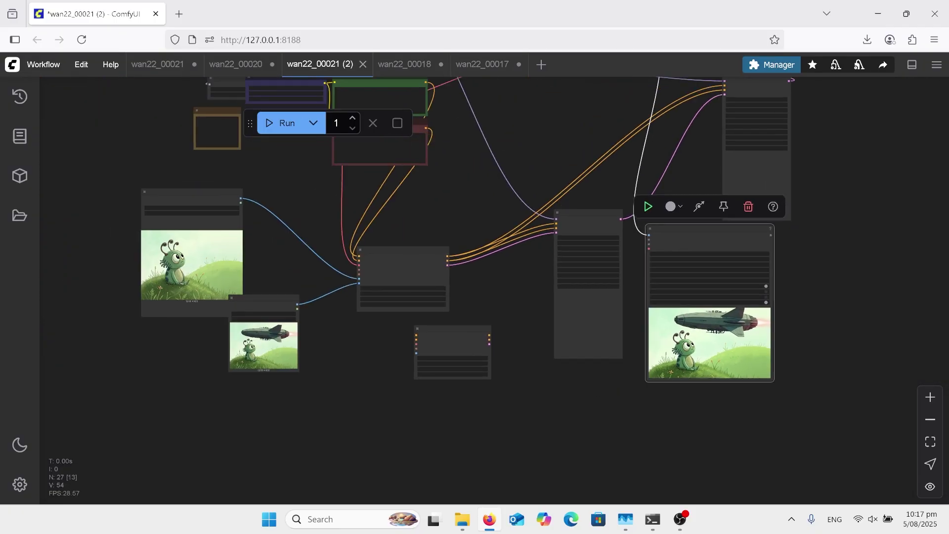
scroll(316, 271, up, 6)
scroll(177, 330, up, 3)
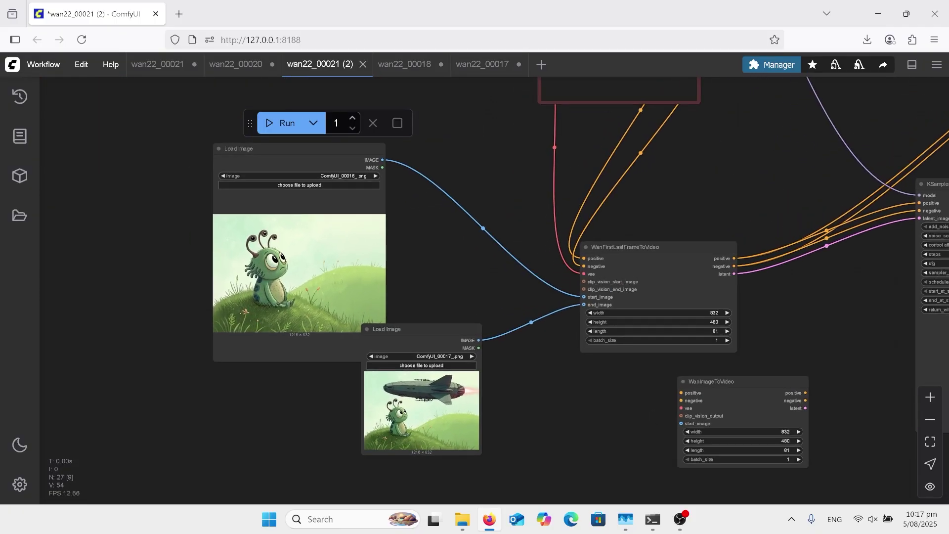
scroll(559, 497, up, 5)
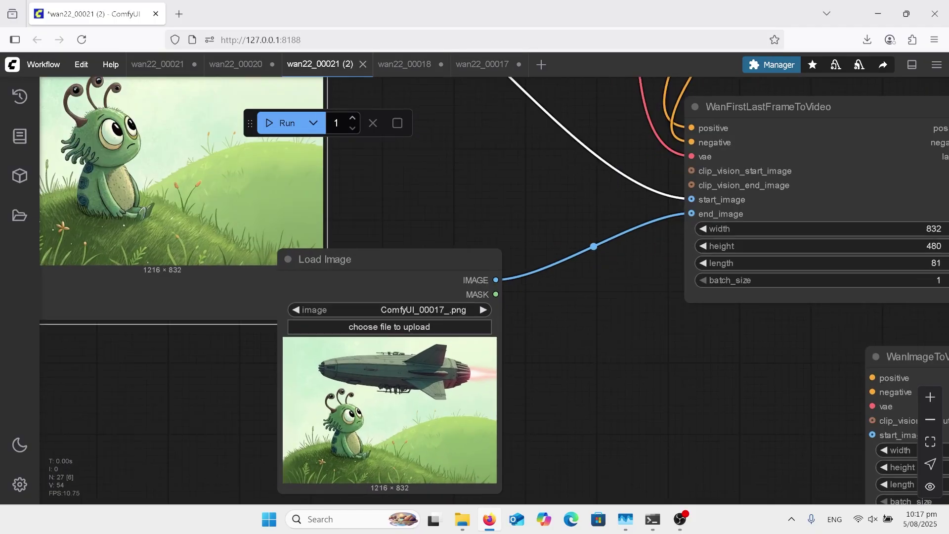
scroll(470, 457, up, 1)
Read the positive prompt for the alien and spaceship video in its CLIP Text Encode node
scroll(492, 355, down, 10)
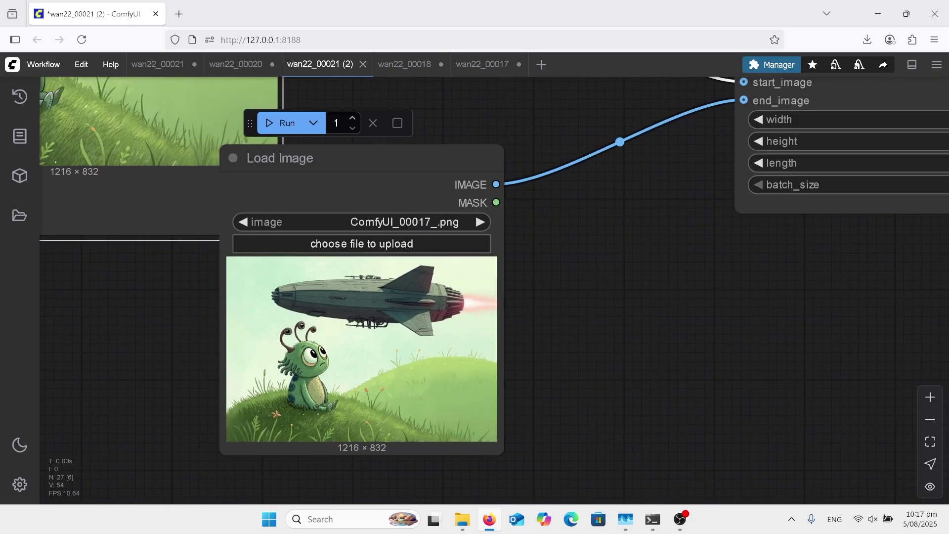
click(411, 448)
drag(552, 370, 514, 497)
scroll(513, 496, down, 2)
scroll(601, 117, up, 8)
scroll(601, 116, up, 1)
drag(732, 223, 765, 270)
click(539, 223)
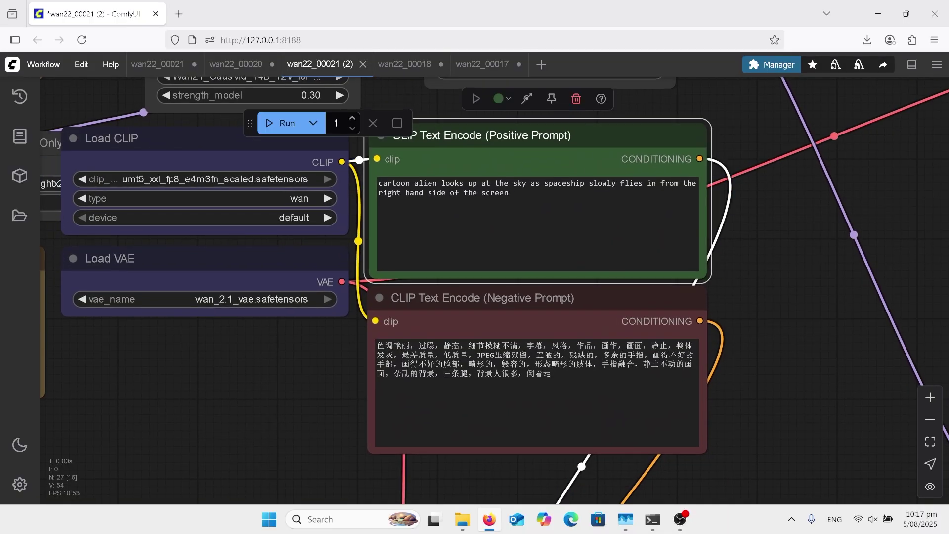
Return to the Video Combine preview and rewatch the cartoon alien and spaceship video
scroll(539, 223, down, 12)
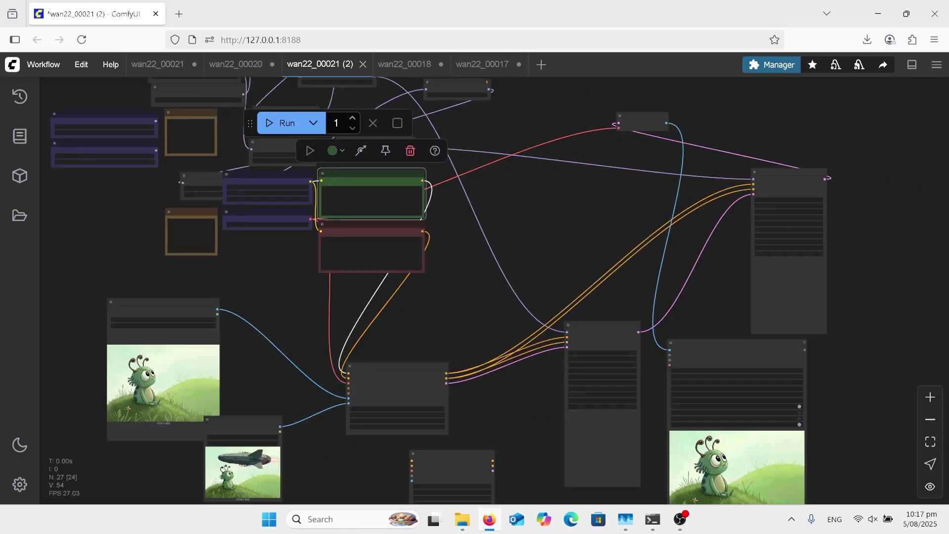
click(366, 242)
drag(475, 375, 346, 297)
scroll(346, 297, up, 2)
drag(831, 423, 761, 356)
scroll(761, 357, up, 8)
scroll(499, 287, up, 1)
scroll(441, 344, up, 1)
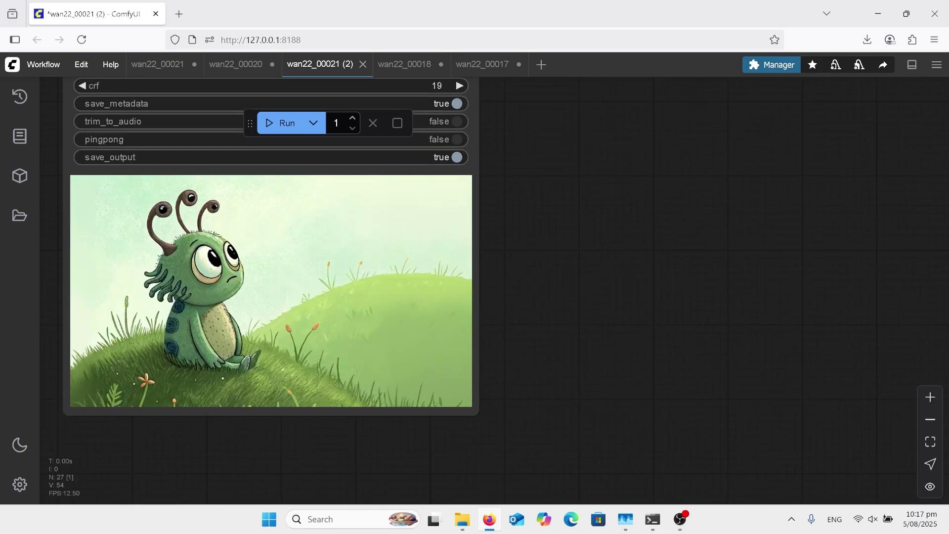